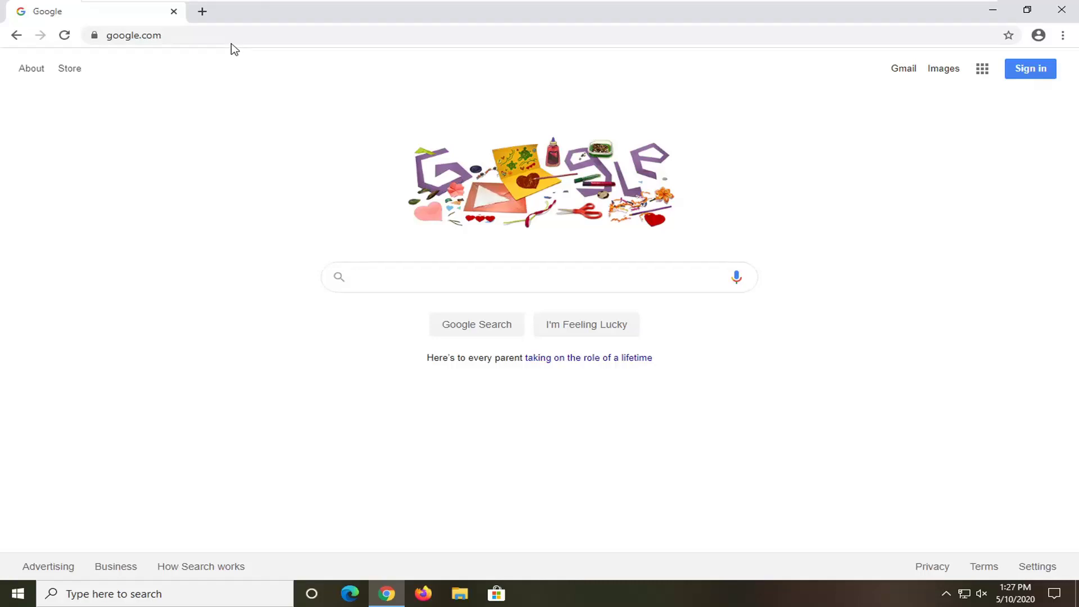
- Paste the extension's Web Store URL into the address bar and scroll down its page
{"action": "left_click", "coordinate": [213, 35]}
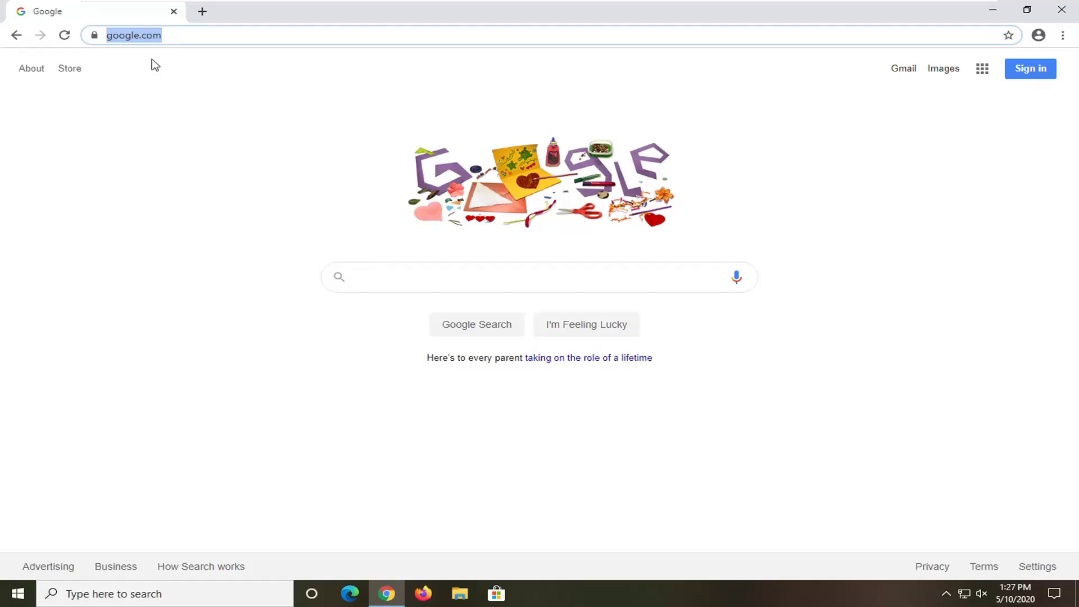
{"action": "type", "text": "https://chrome.google.com/webstore/detail/windows-defender-browser/bkbeeeffjjeopflfhgeknacdieedcoml"}
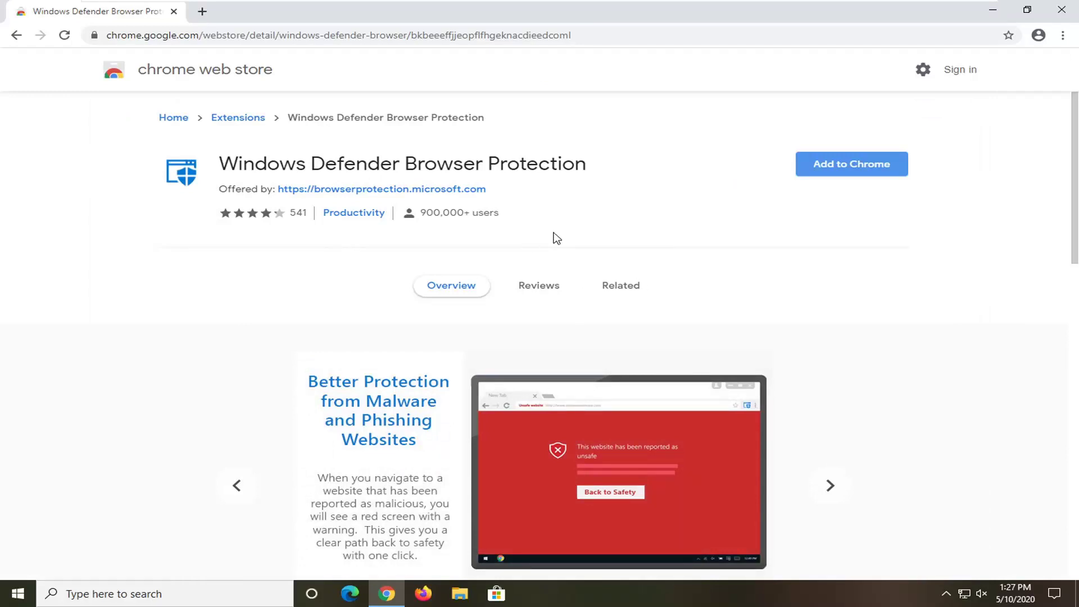
{"action": "scroll", "coordinate": [383, 304], "scroll_direction": "down", "scroll_amount": 5}
{"action": "scroll", "coordinate": [388, 313], "scroll_direction": "down", "scroll_amount": 5}
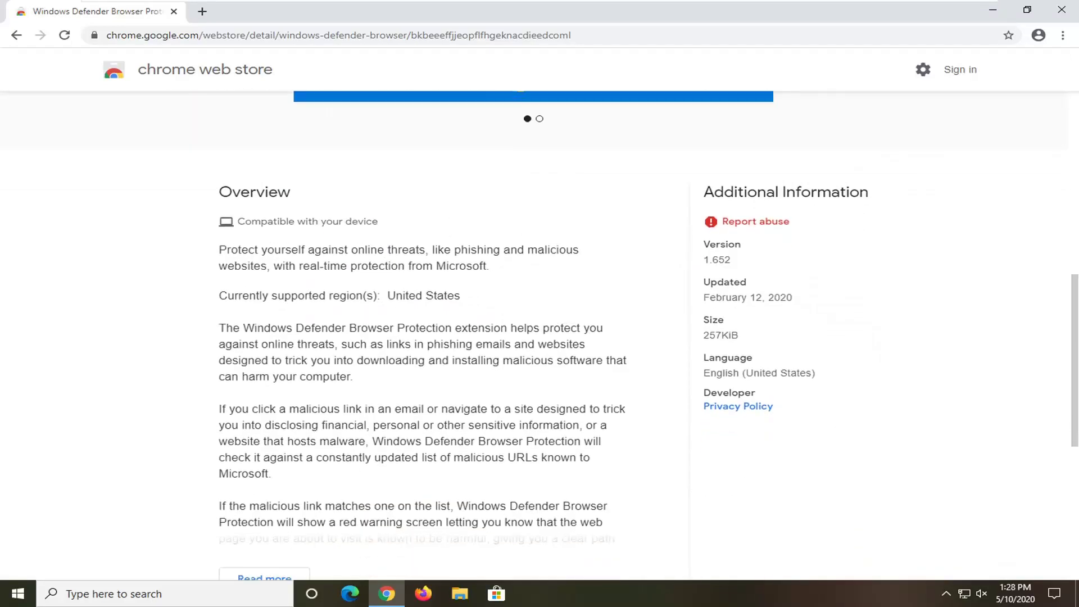
{"action": "scroll", "coordinate": [836, 280], "scroll_direction": "up", "scroll_amount": 4}
{"action": "scroll", "coordinate": [730, 292], "scroll_direction": "down", "scroll_amount": 3}
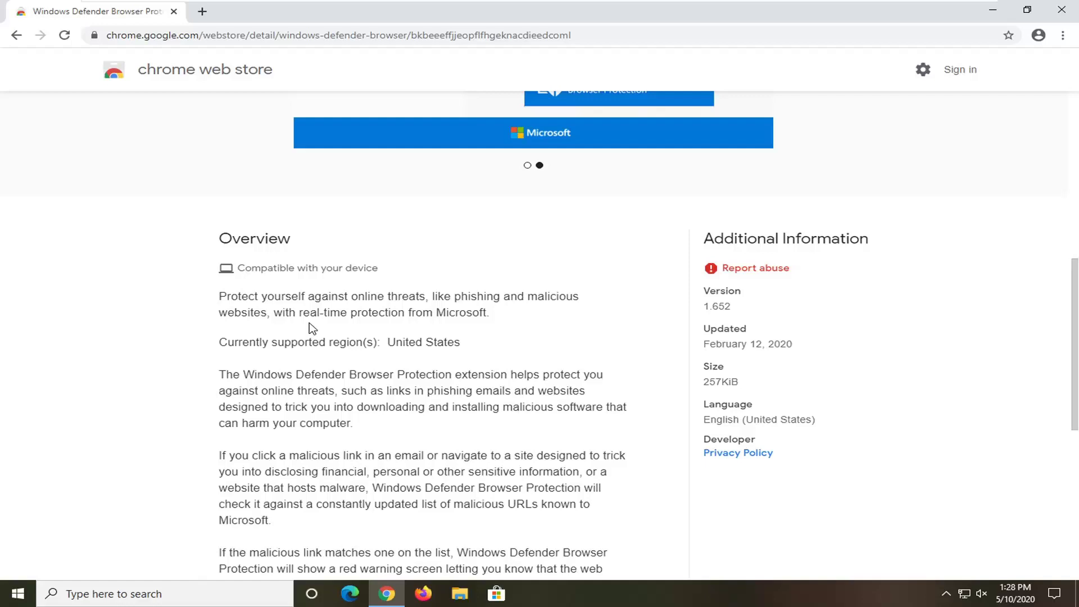
{"action": "scroll", "coordinate": [540, 337], "scroll_direction": "down", "scroll_amount": 1}
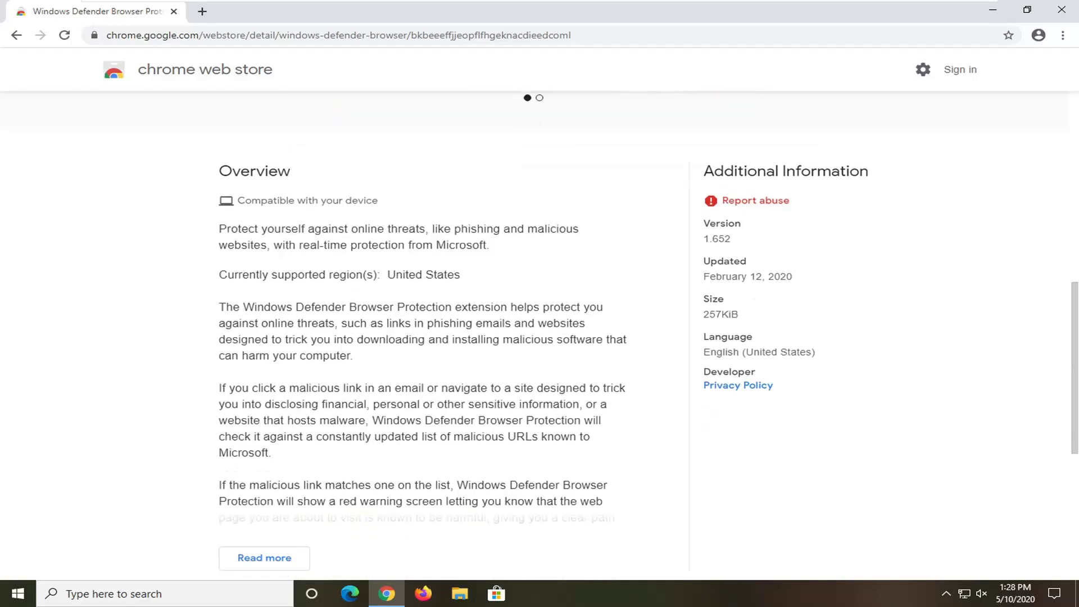
{"action": "scroll", "coordinate": [277, 488], "scroll_direction": "down", "scroll_amount": 1}
- Expand the full description with Read more and highlight 'Fixed Chromebook' in the changelog
{"action": "left_click", "coordinate": [272, 489]}
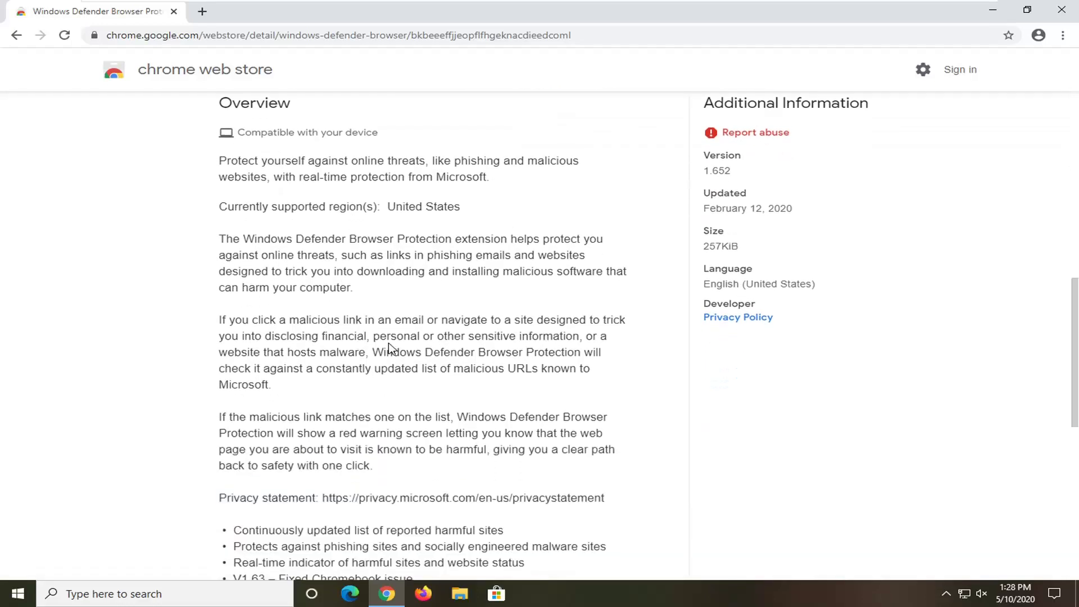
{"action": "scroll", "coordinate": [389, 346], "scroll_direction": "down", "scroll_amount": 3}
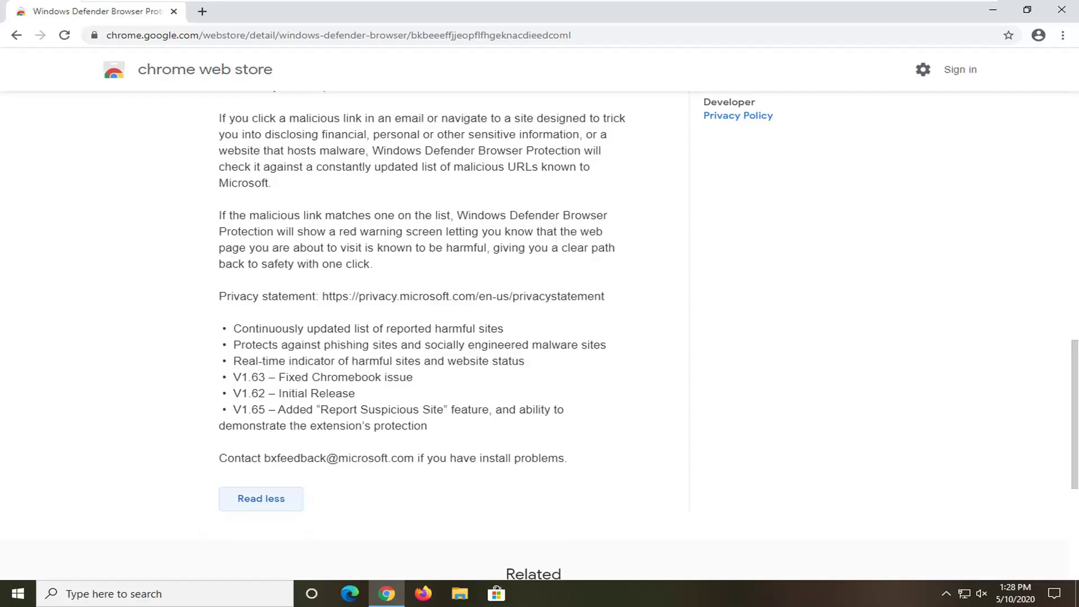
{"action": "left_click_drag", "start_coordinate": [279, 377], "coordinate": [381, 377]}
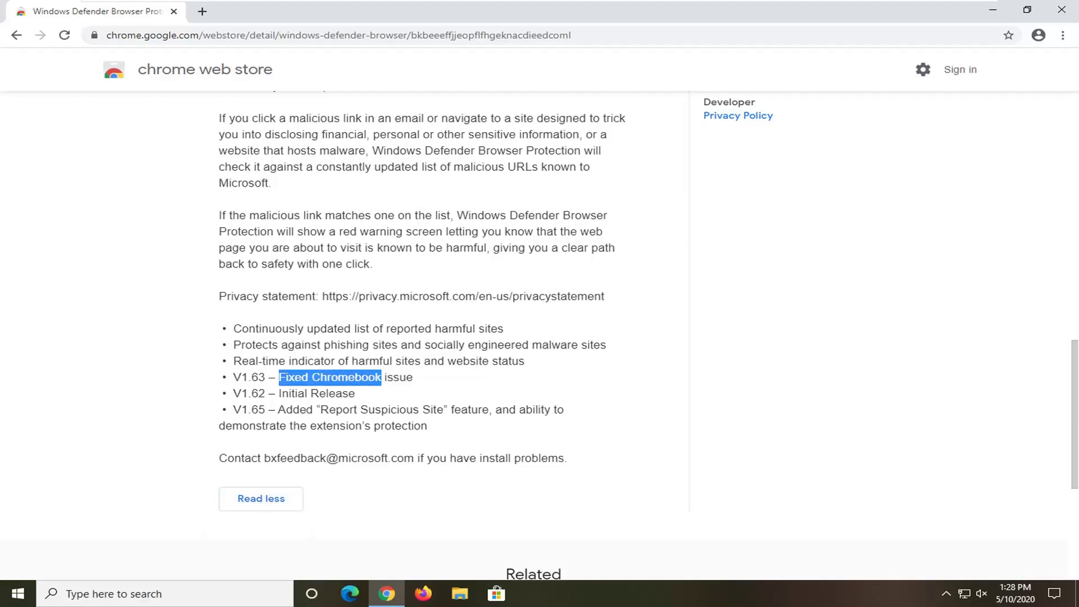
{"action": "scroll", "coordinate": [437, 376], "scroll_direction": "down", "scroll_amount": 5}
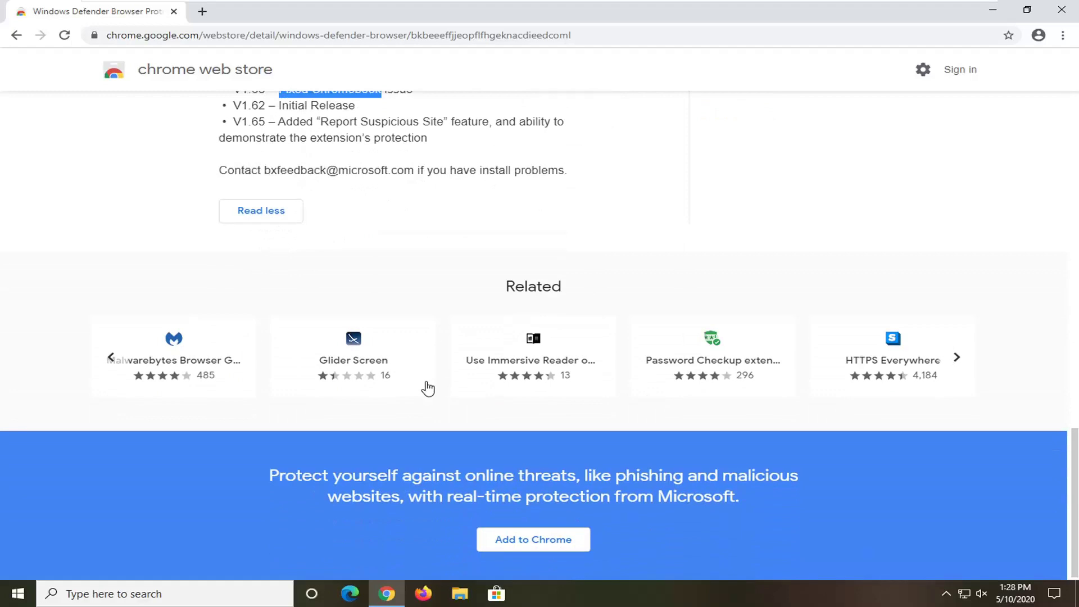
{"action": "scroll", "coordinate": [428, 388], "scroll_direction": "up", "scroll_amount": 15}
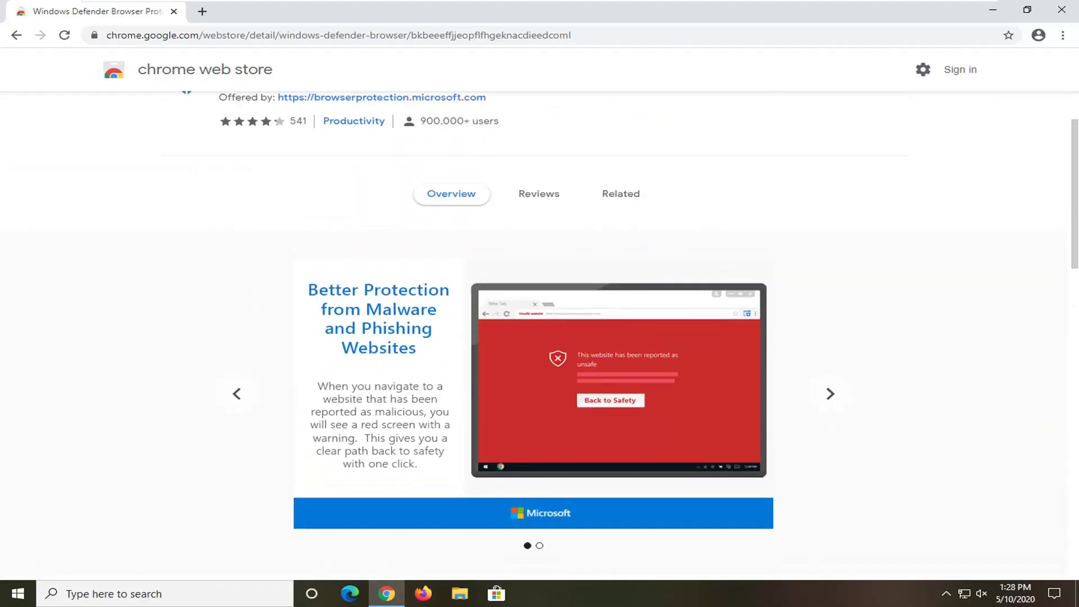
{"action": "scroll", "coordinate": [433, 450], "scroll_direction": "up", "scroll_amount": 2}
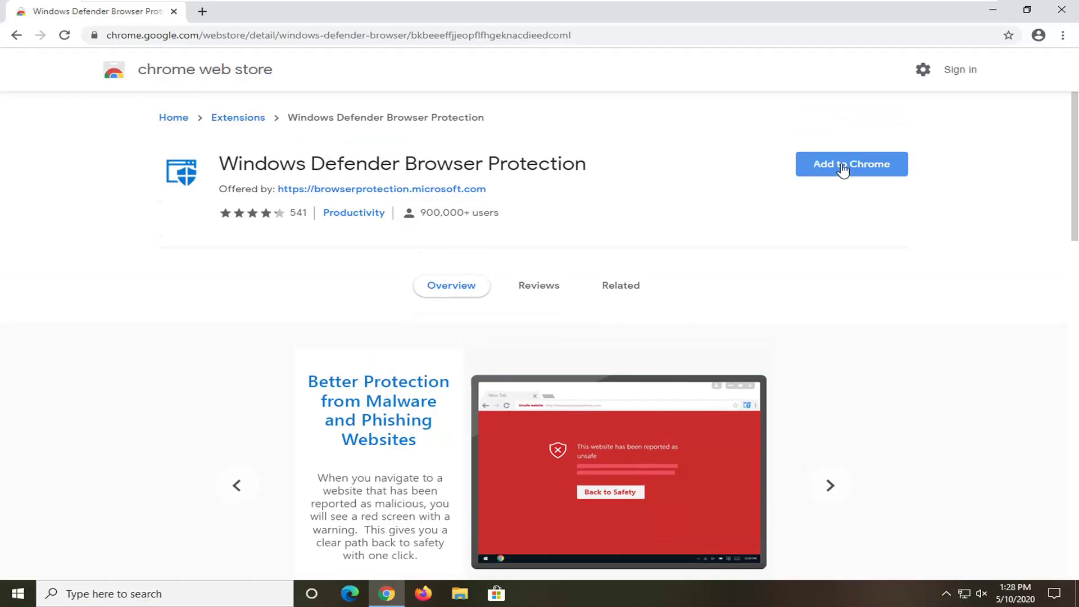
- Add Windows Defender Browser Protection to Chrome, dismiss the notice, and reopen its overview
{"action": "left_click", "coordinate": [841, 169]}
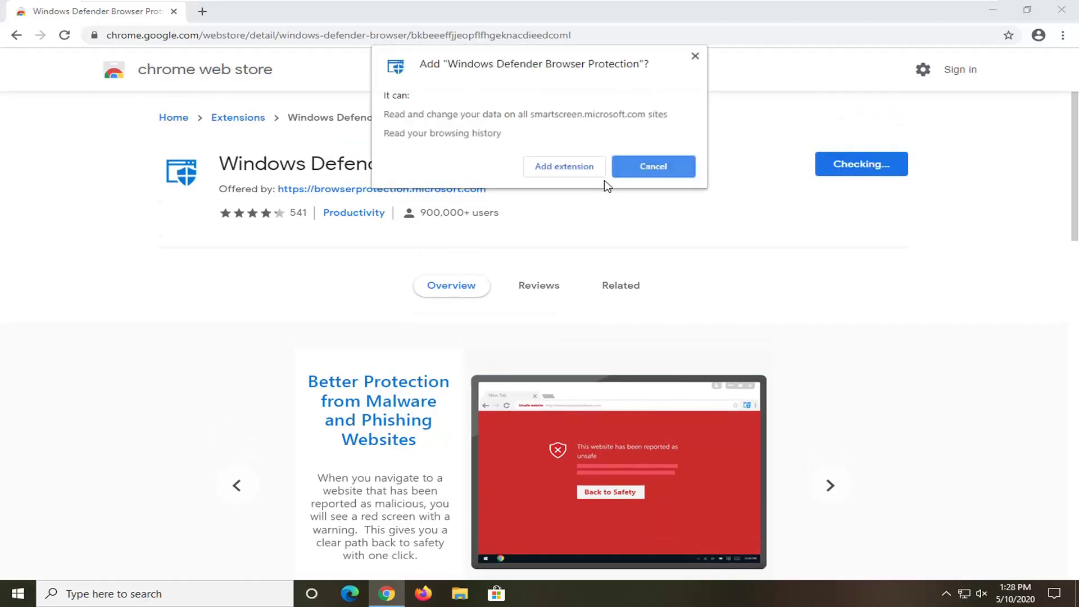
{"action": "left_click", "coordinate": [552, 169]}
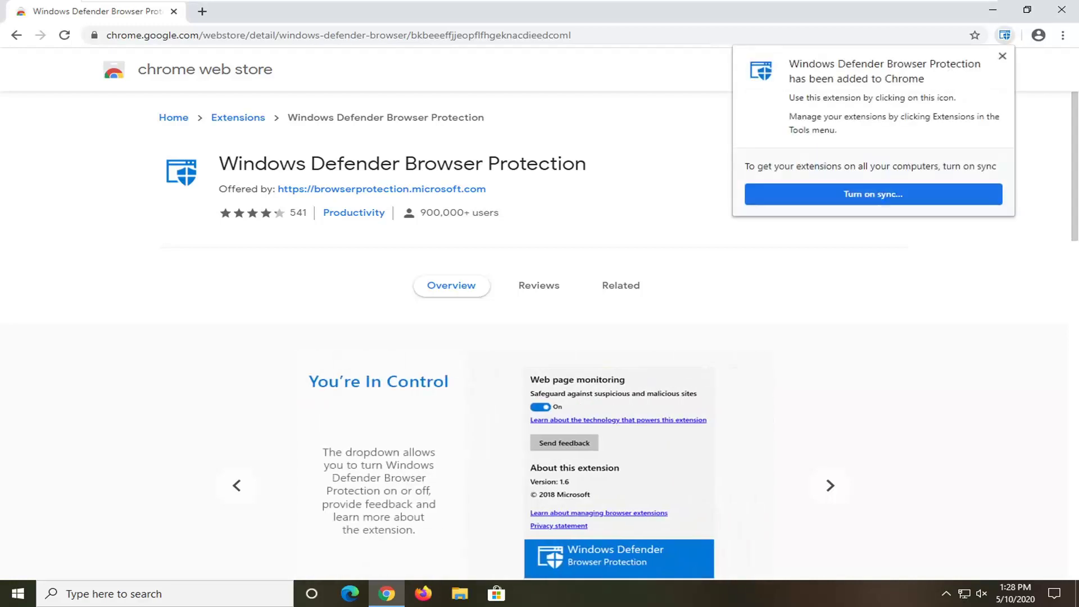
{"action": "left_click", "coordinate": [1002, 57]}
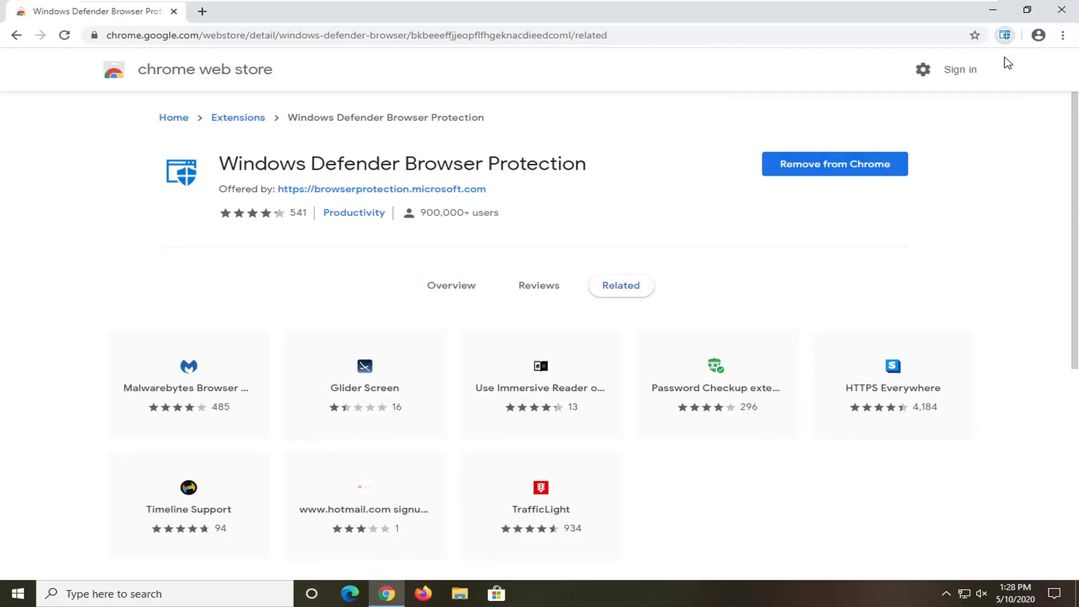
{"action": "scroll", "coordinate": [248, 419], "scroll_direction": "down", "scroll_amount": 2}
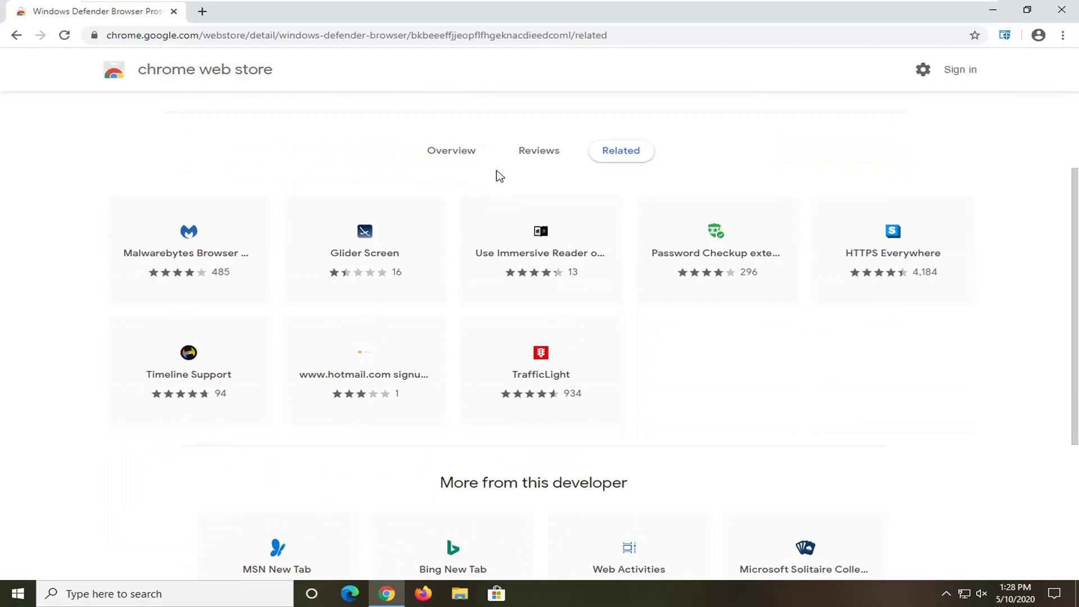
{"action": "left_click", "coordinate": [442, 163]}
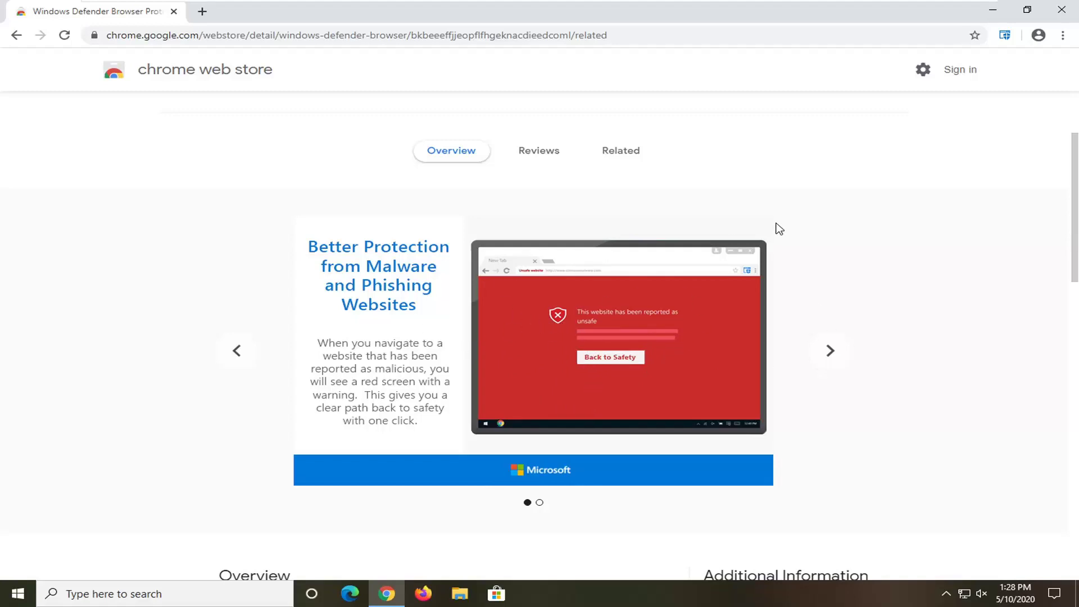
- From the extension's panel, open the malware and phishing demo links in new tabs
{"action": "left_click", "coordinate": [1006, 38]}
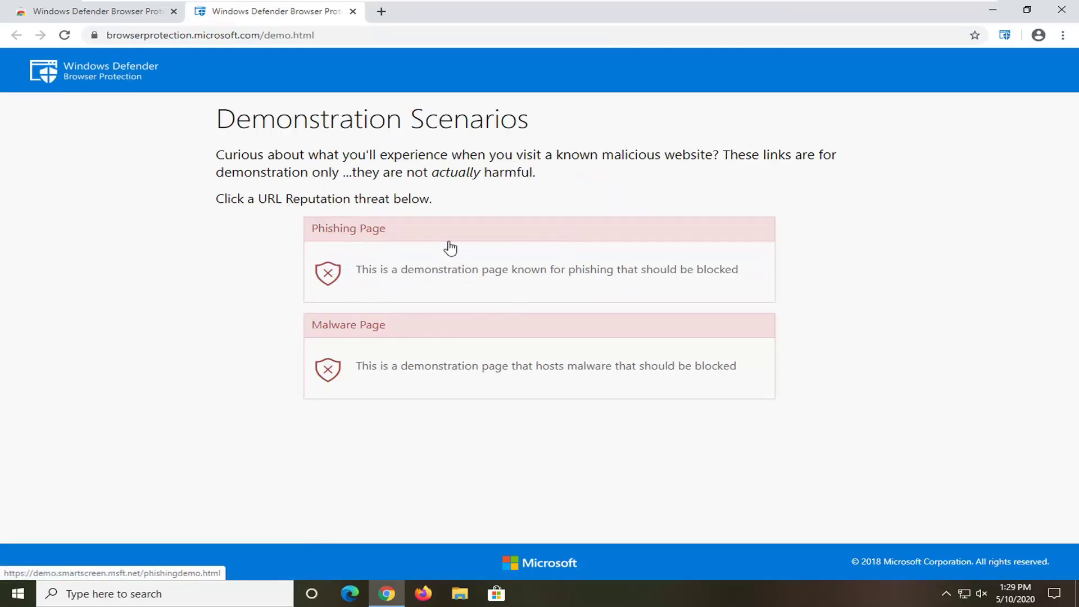
{"action": "right_click", "coordinate": [396, 360]}
{"action": "left_click", "coordinate": [418, 370]}
{"action": "right_click", "coordinate": [370, 265]}
{"action": "left_click", "coordinate": [429, 275]}
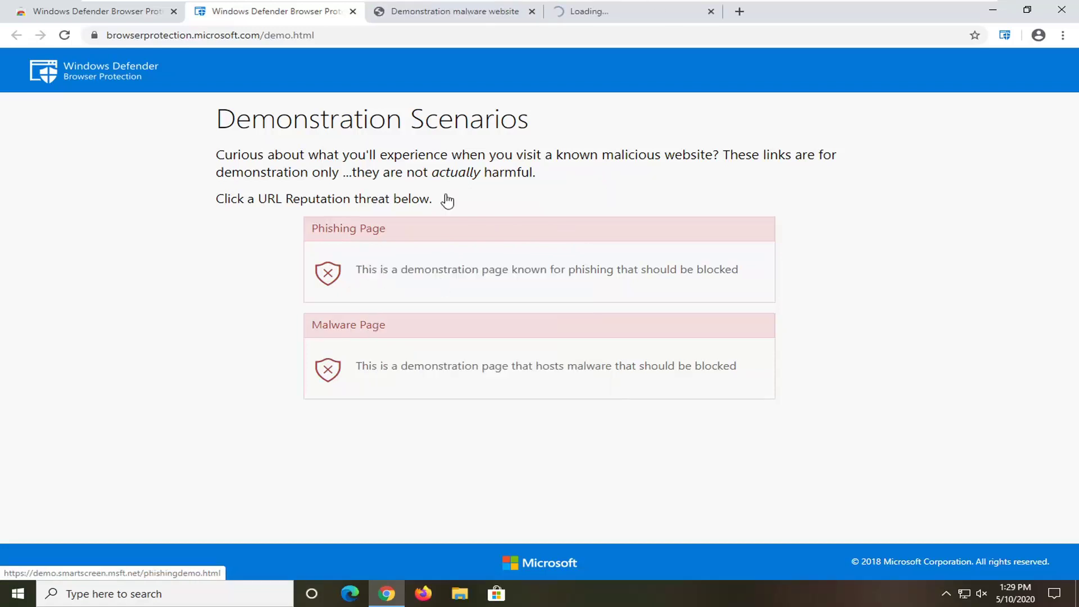
- Switch between the malware and phishing demo tabs until the red unsafe-website warning appears
{"action": "left_click", "coordinate": [457, 12]}
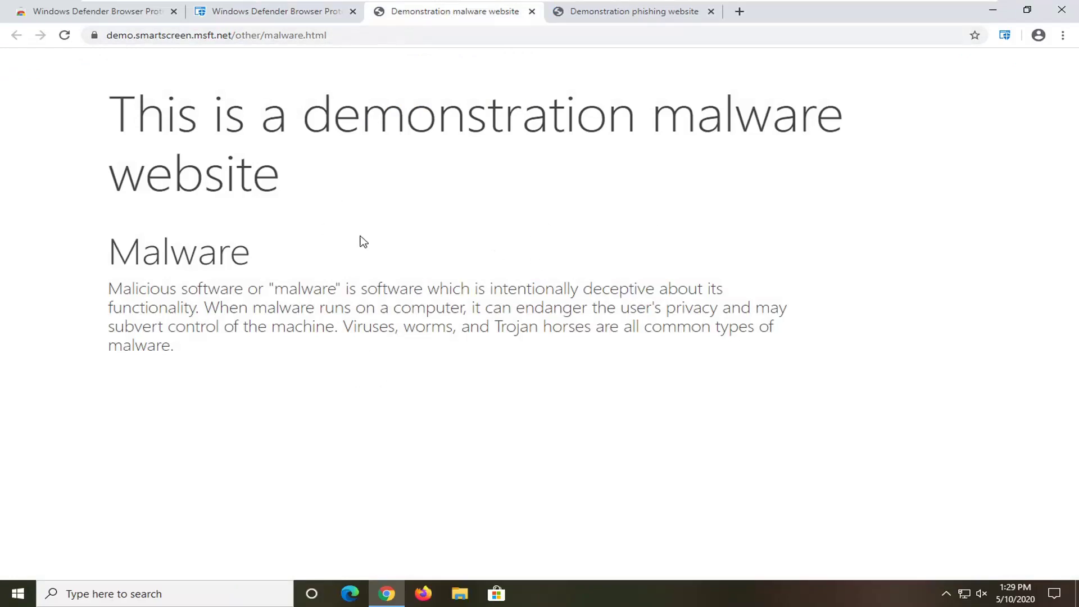
{"action": "left_click", "coordinate": [636, 11]}
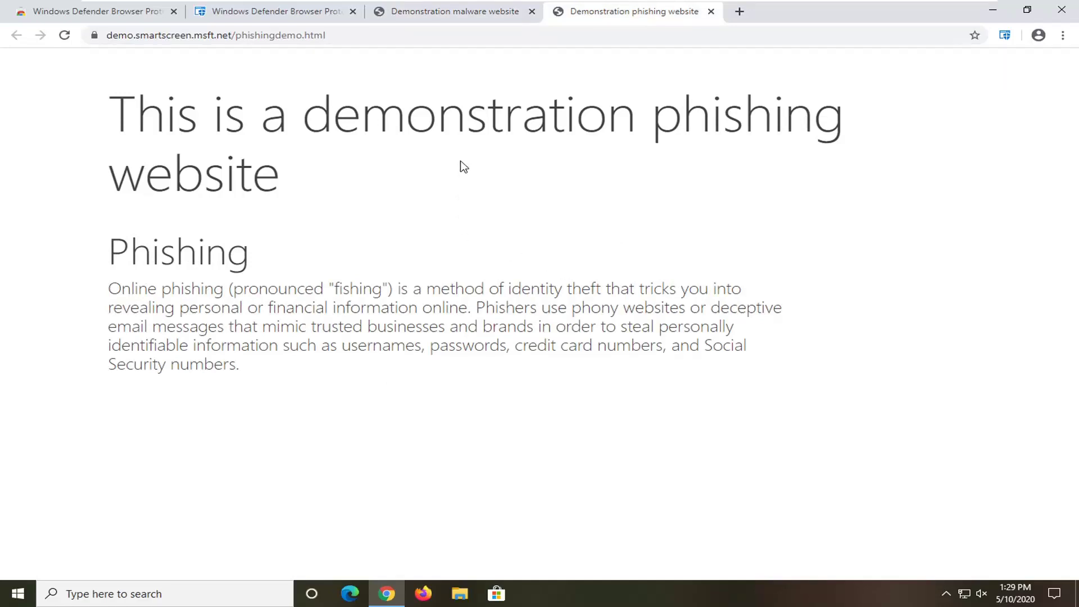
{"action": "left_click", "coordinate": [449, 12]}
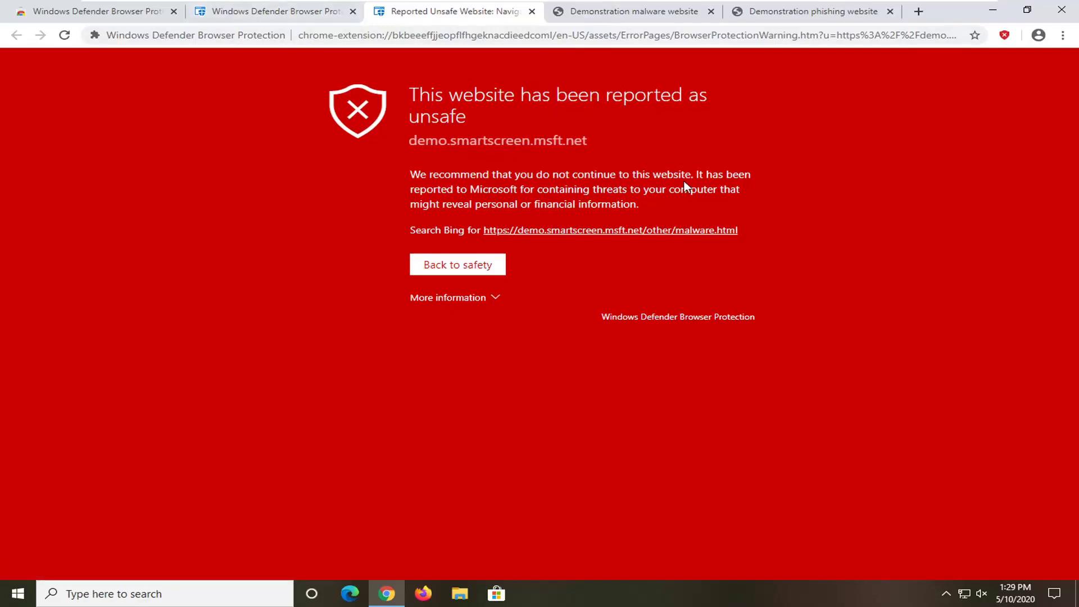
- Close the malware and phishing demo site tabs, then try Back to safety on the warning
{"action": "left_click", "coordinate": [711, 11]}
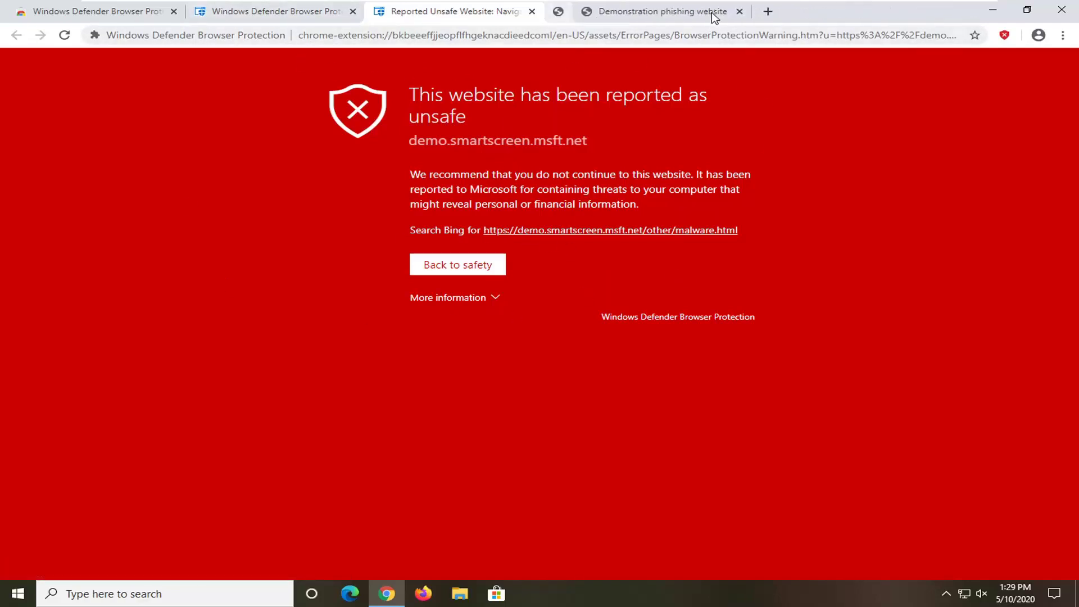
{"action": "left_click", "coordinate": [711, 11]}
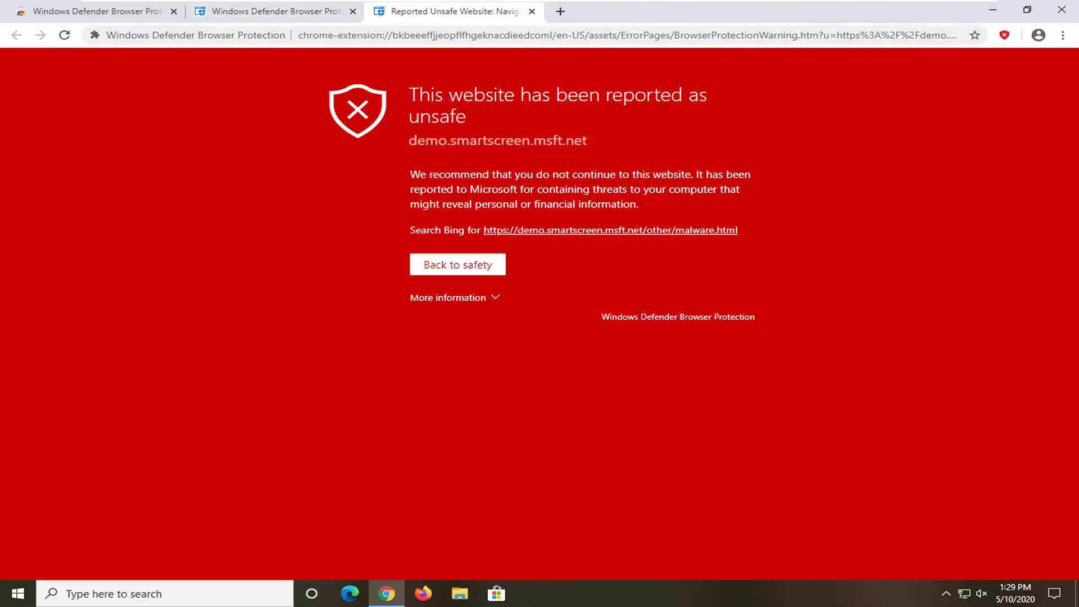
{"action": "left_click", "coordinate": [425, 266]}
- Expand the warning's More information threat details, then open and dismiss the extension's popup
{"action": "left_click", "coordinate": [472, 301]}
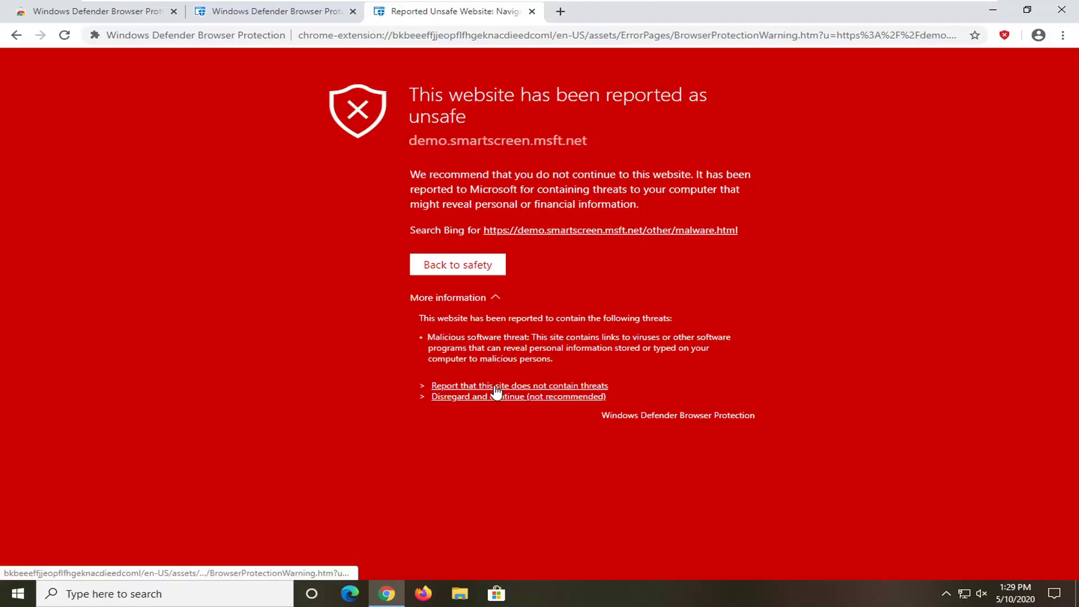
{"action": "left_click", "coordinate": [457, 299]}
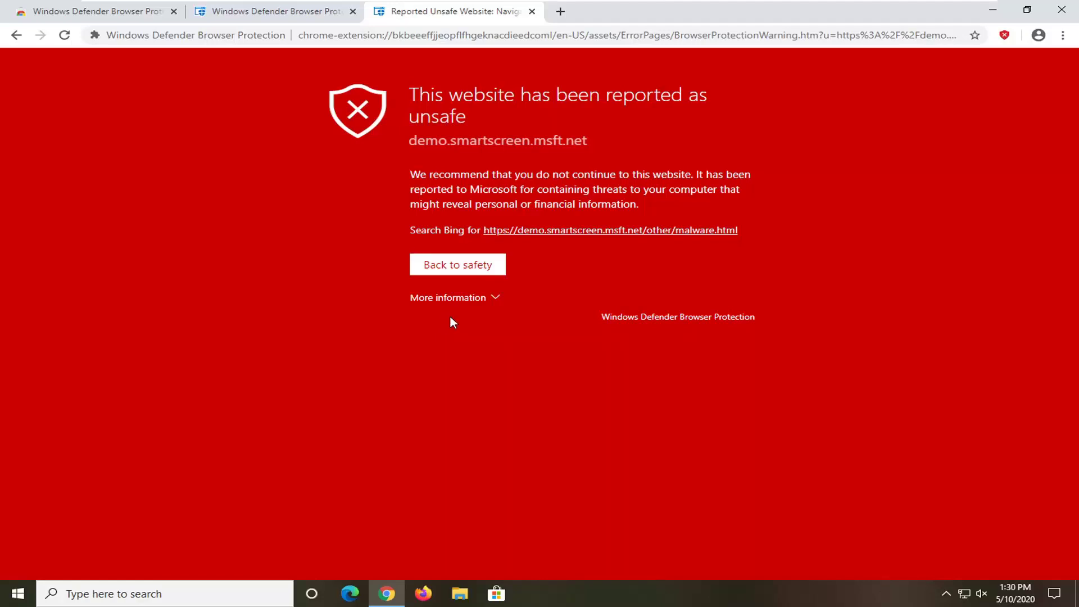
{"action": "left_click", "coordinate": [476, 299]}
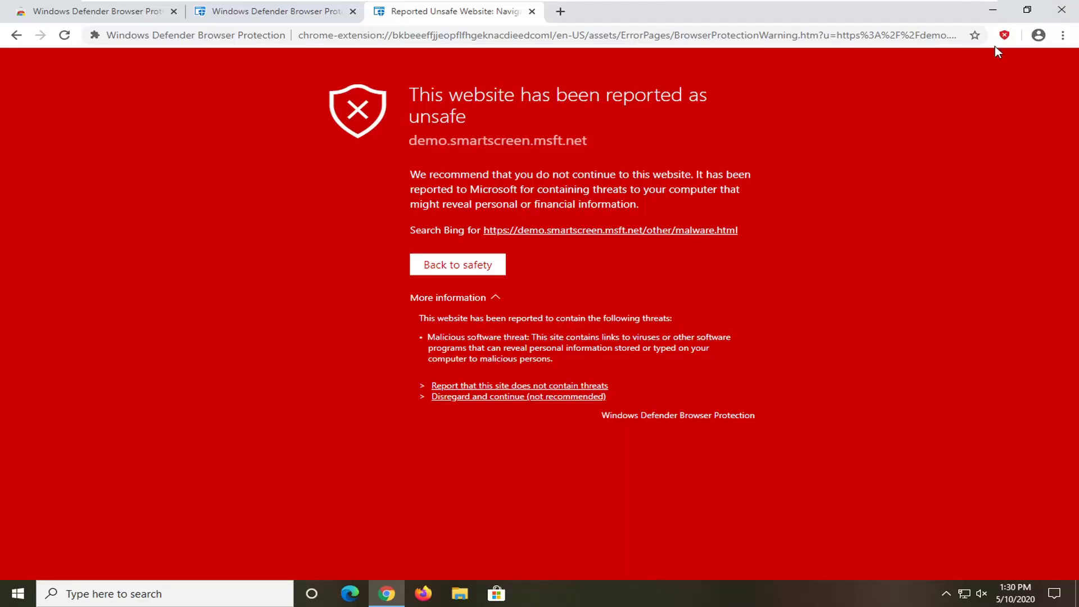
{"action": "left_click", "coordinate": [1004, 35]}
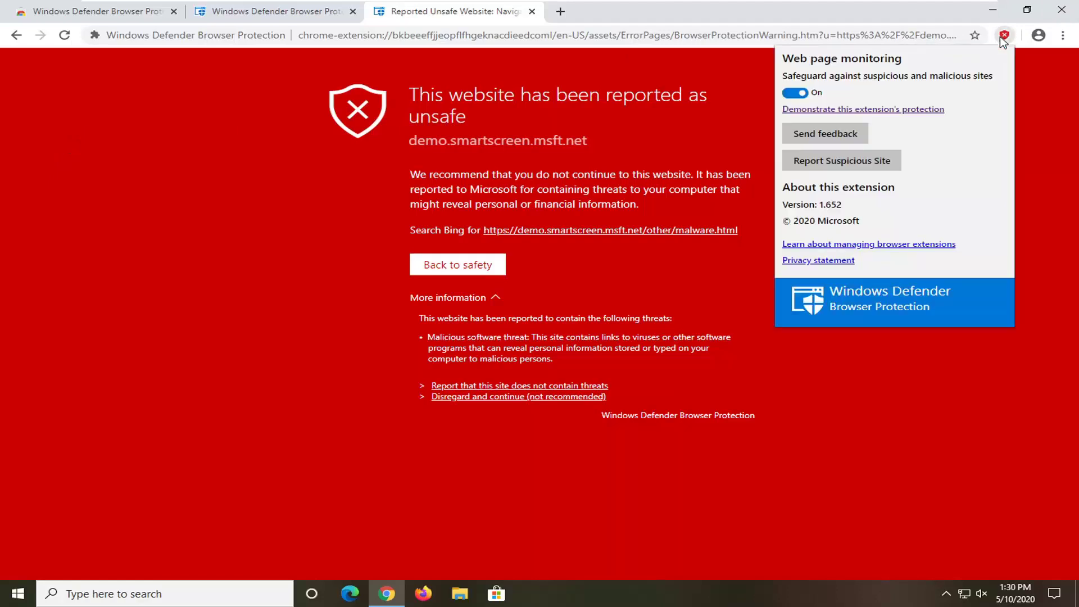
{"action": "key", "text": "Escape"}
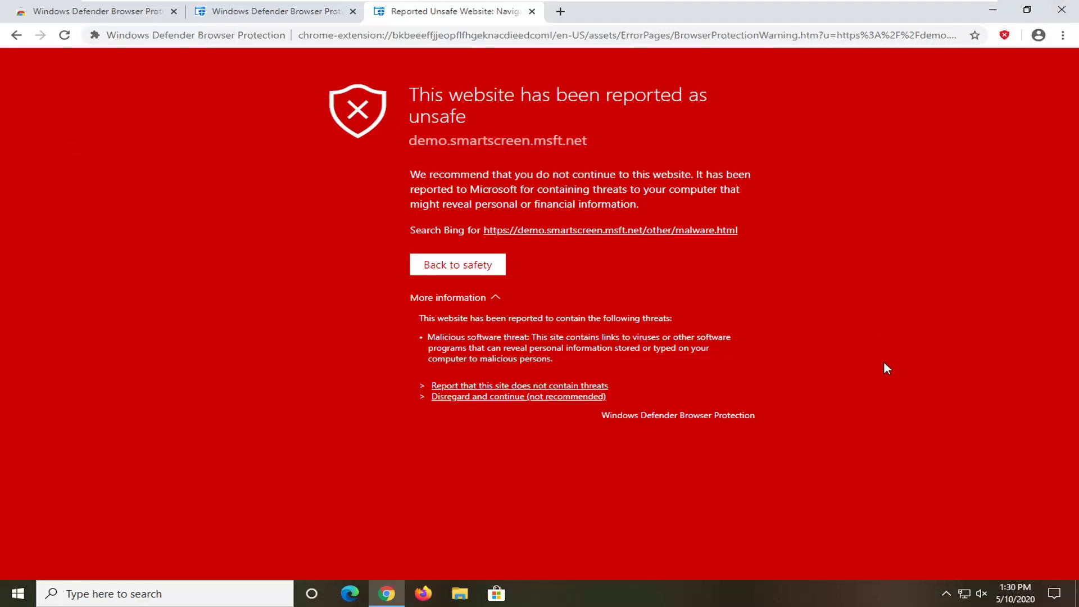